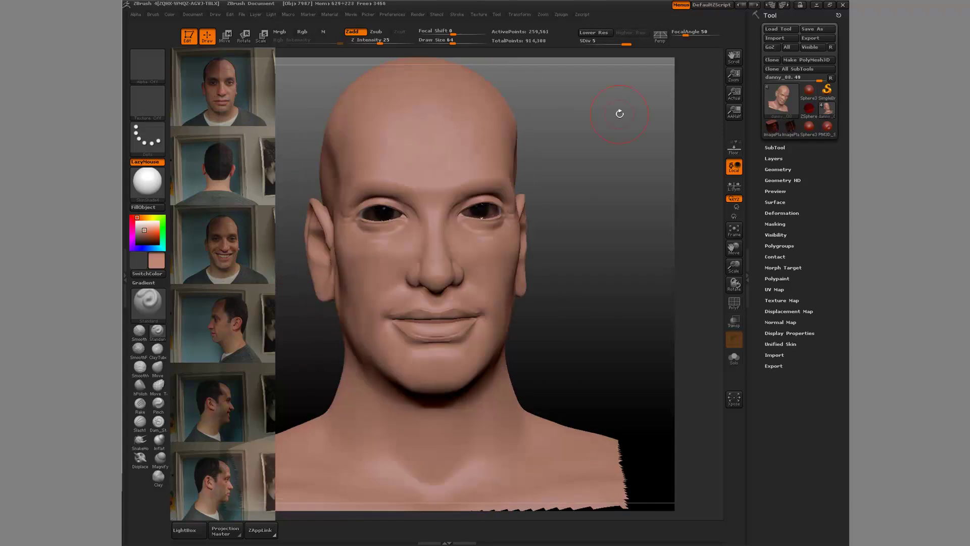
- Bring up the Spotlight side photo and enlarge it over the head's profile
key(shift+z)
mouse_move(522, 353)
mouse_down()
mouse_move(422, 368)
mouse_move(270, 281)
mouse_up()
key(z)
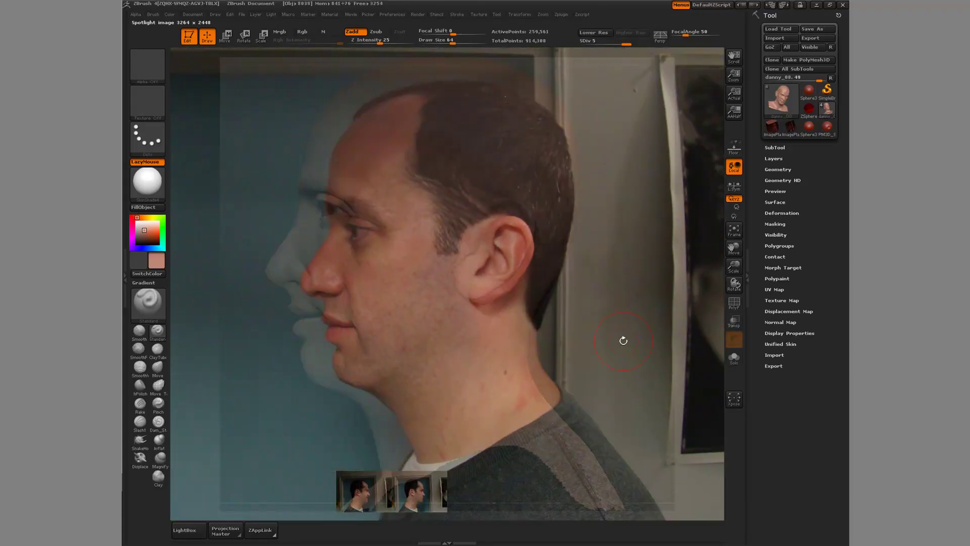
key(z)
- Toggle the photo to compare, shift and enlarge it to match the profile, then hide it
key(shift+z)
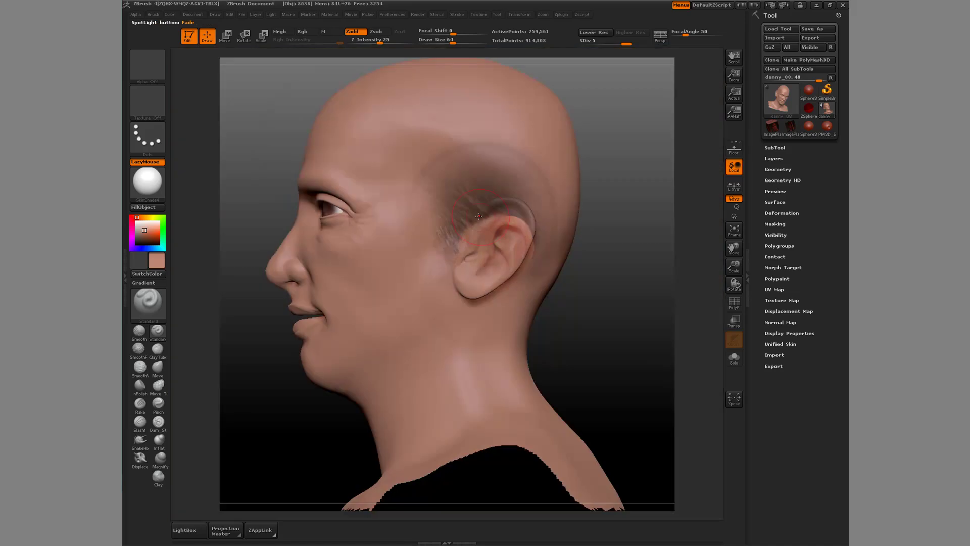
key(shift+z)
mouse_move(320, 292)
mouse_down()
mouse_move(411, 326)
mouse_move(281, 275)
mouse_move(440, 359)
mouse_up()
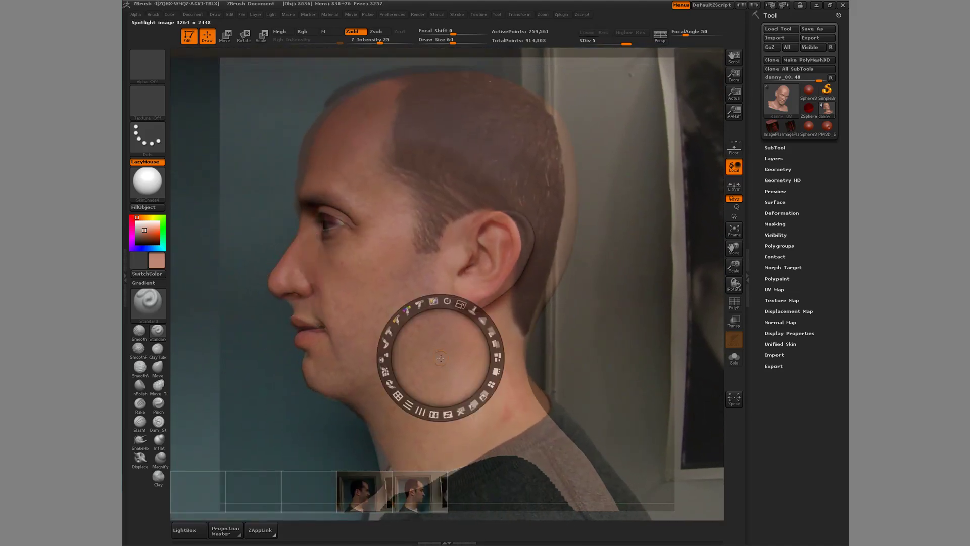
key(shift+z)
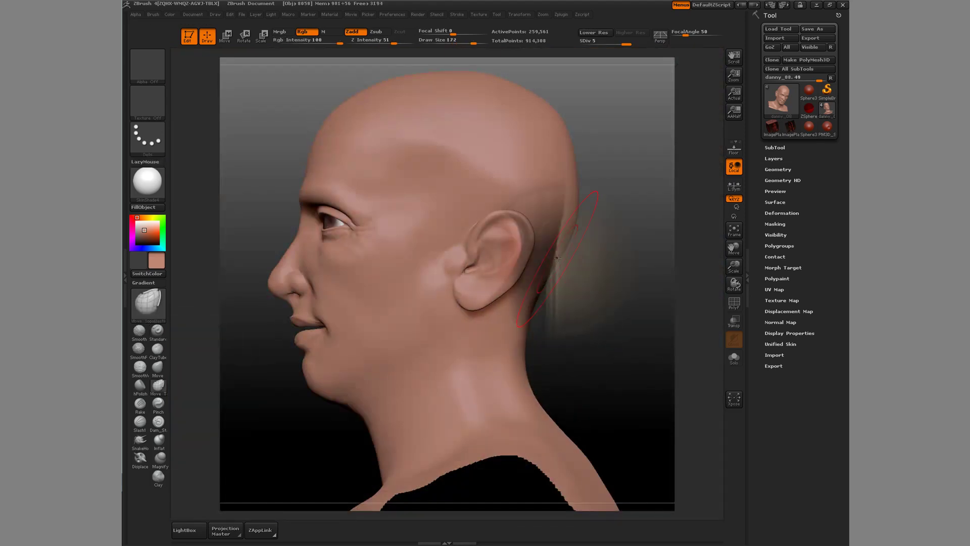
- Push in the back of the skull, pull out the neck, and reshape the brow at brush size 58
drag(596, 202, 560, 187)
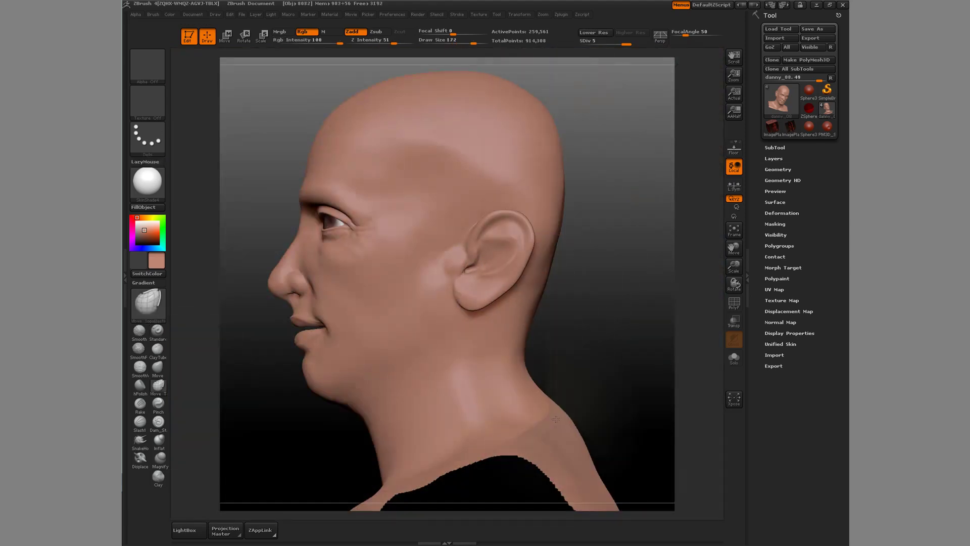
drag(556, 418, 566, 437)
key(bracketleft)
key(bracketleft)
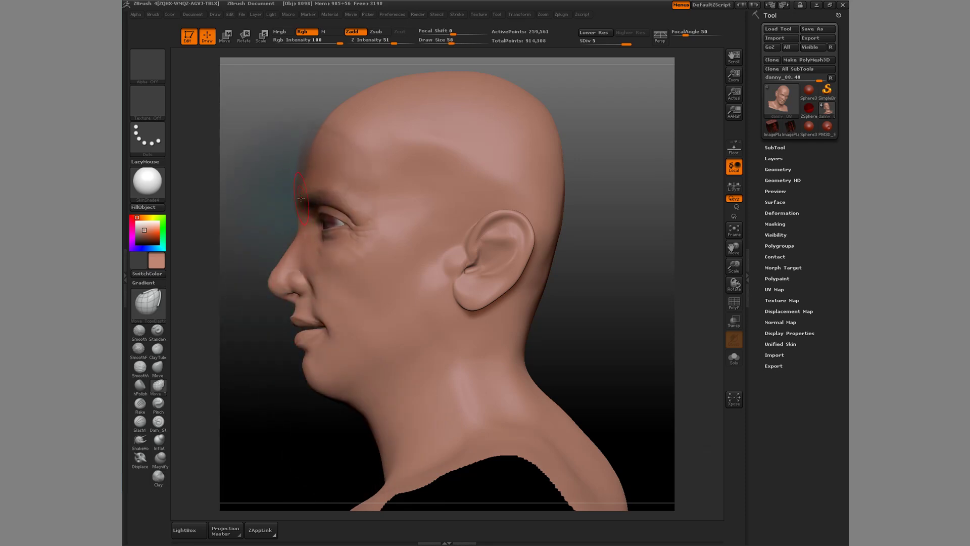
drag(305, 186, 297, 180)
- Round the crown at size 154, refine the eye-nose area, and pull the ear rim at size 86
key(bracketright)
key(bracketright)
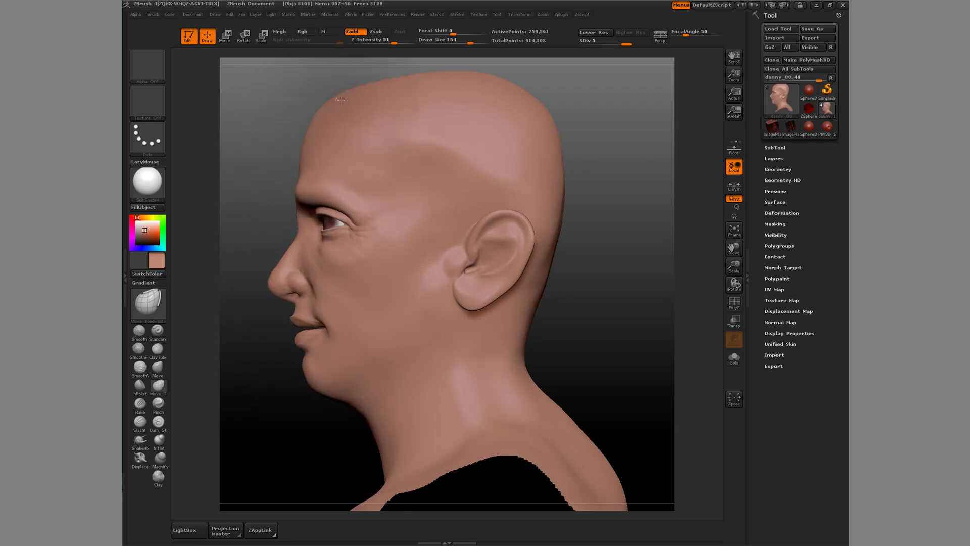
drag(497, 79, 480, 71)
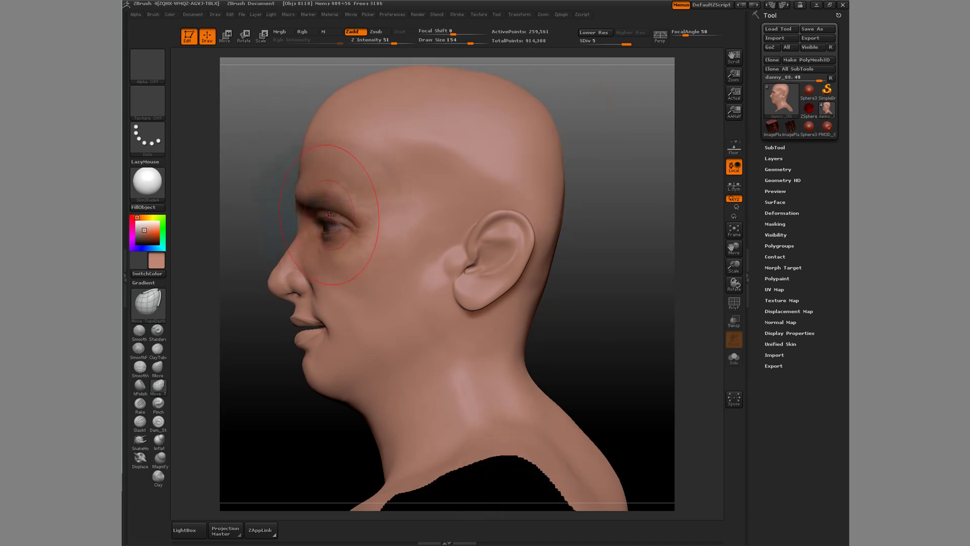
drag(334, 232, 301, 218)
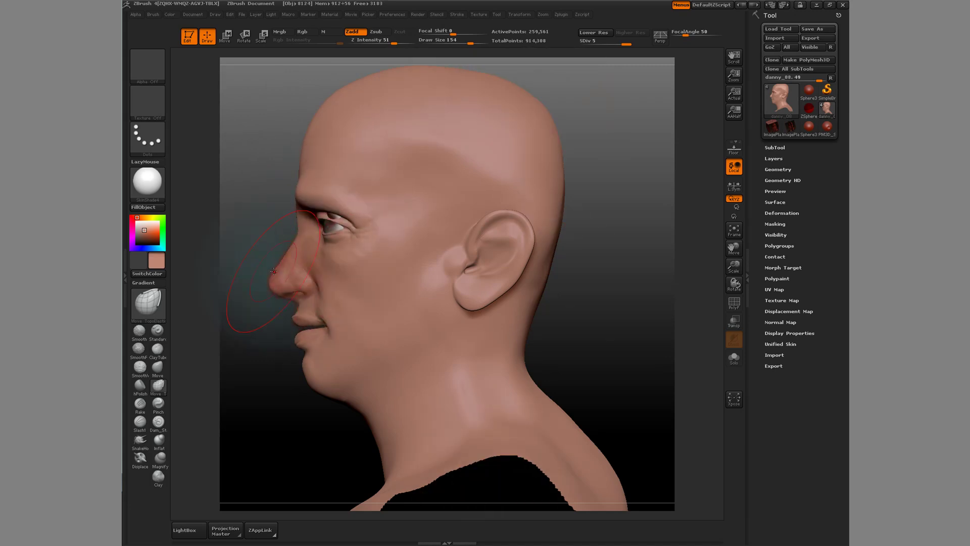
key(bracketleft)
key(bracketleft)
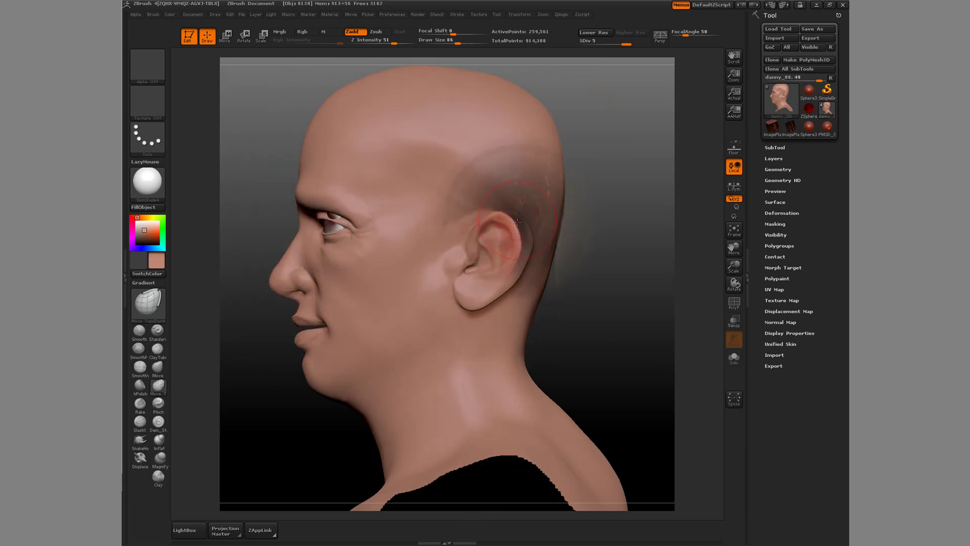
drag(501, 249, 517, 251)
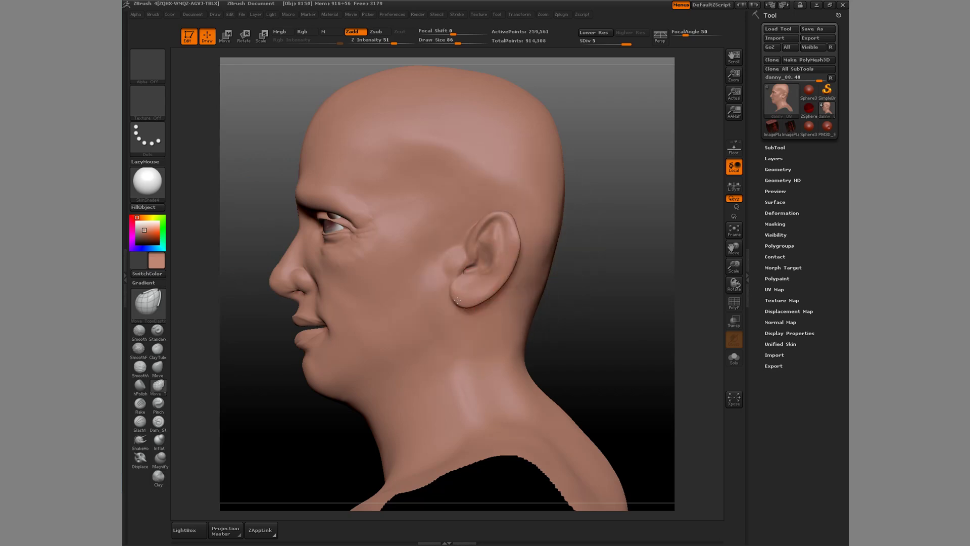
- Undo and redo the ear, nose and eye-region edits to compare versions
key(ctrl+z)
key(bracketleft)
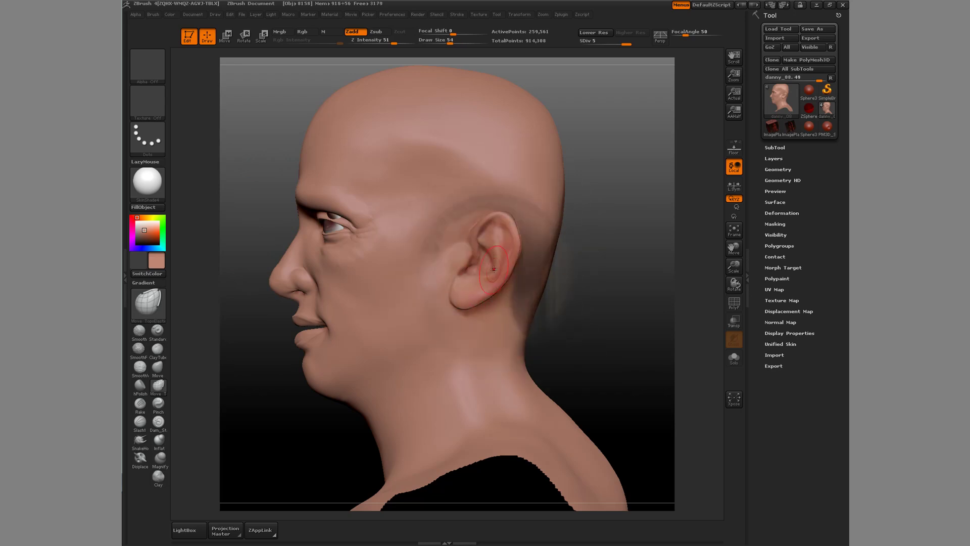
key(ctrl+z)
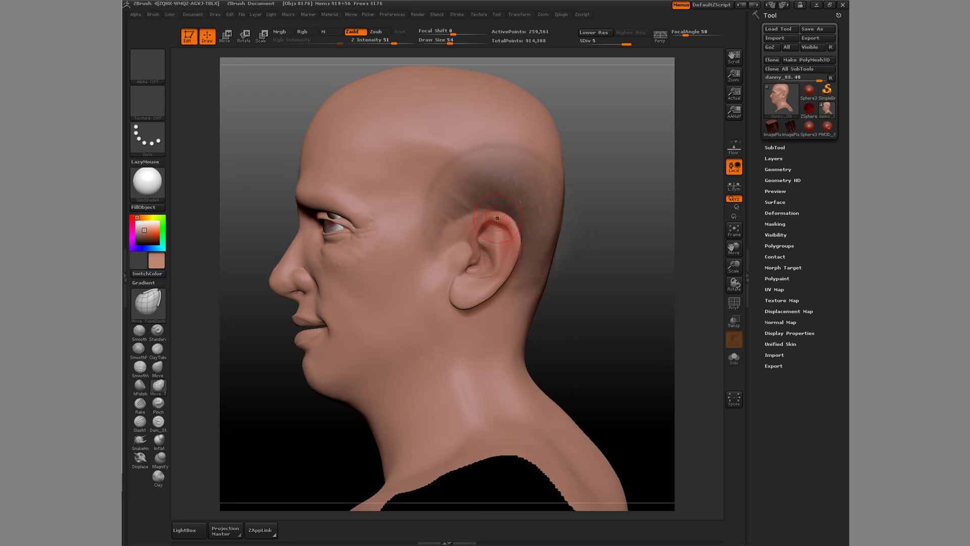
key(ctrl+z)
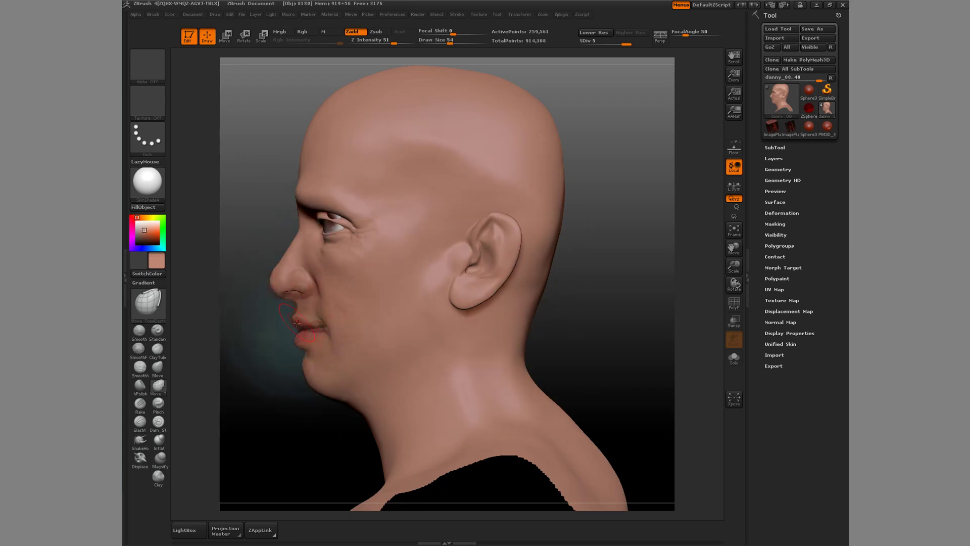
key(ctrl+z)
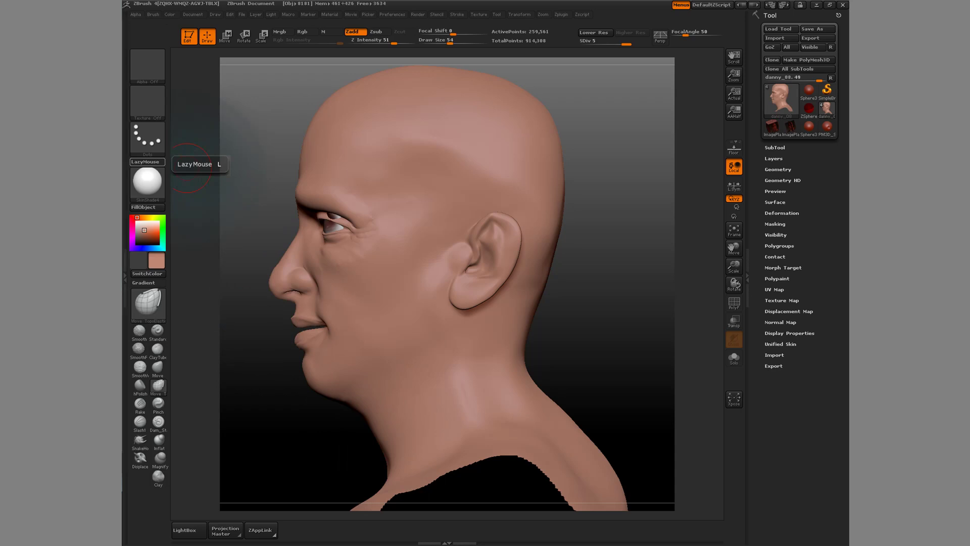
key(ctrl+z)
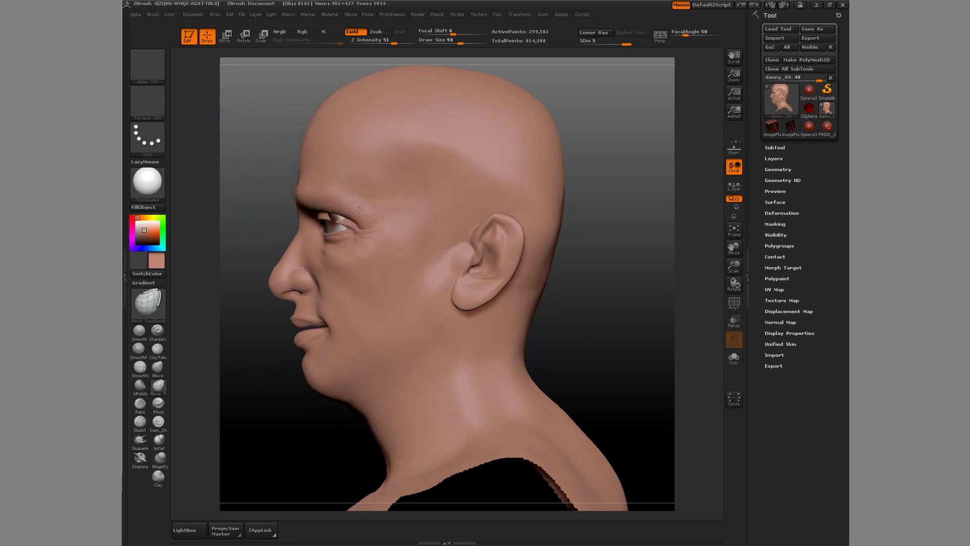
key(ctrl+z)
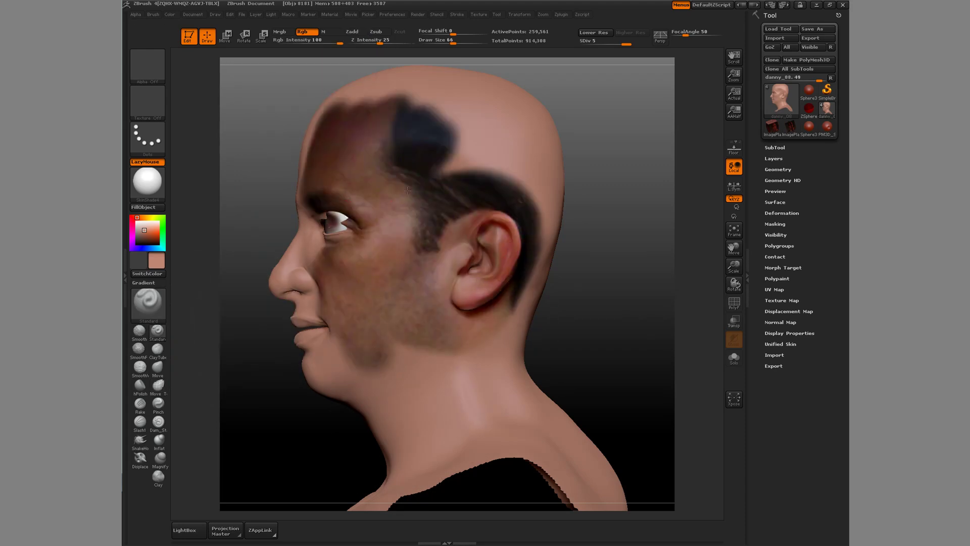
- Project the photo's skin, dark hair and neck tattoo onto the jaw, crown, forehead and neck
drag(506, 365, 307, 283)
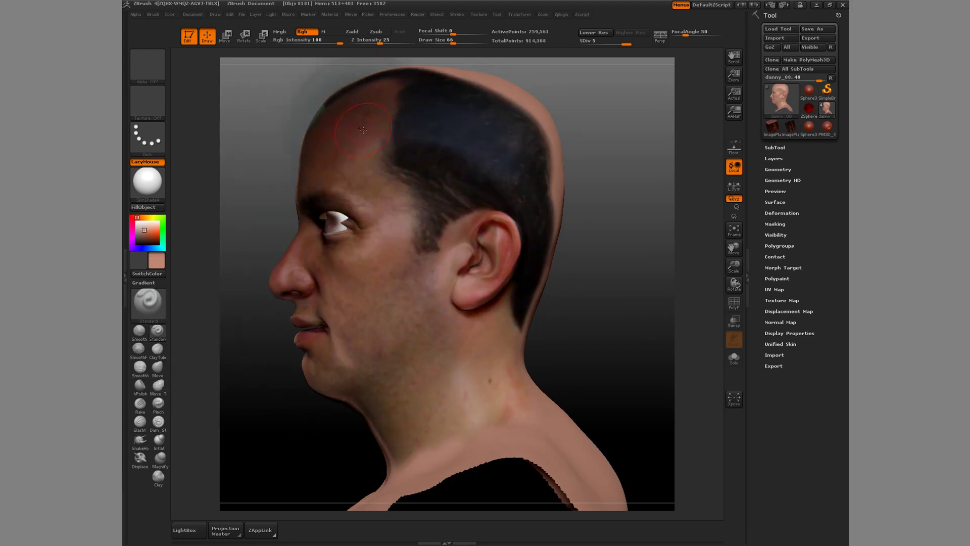
drag(363, 130, 485, 91)
drag(535, 394, 561, 429)
drag(531, 126, 439, 67)
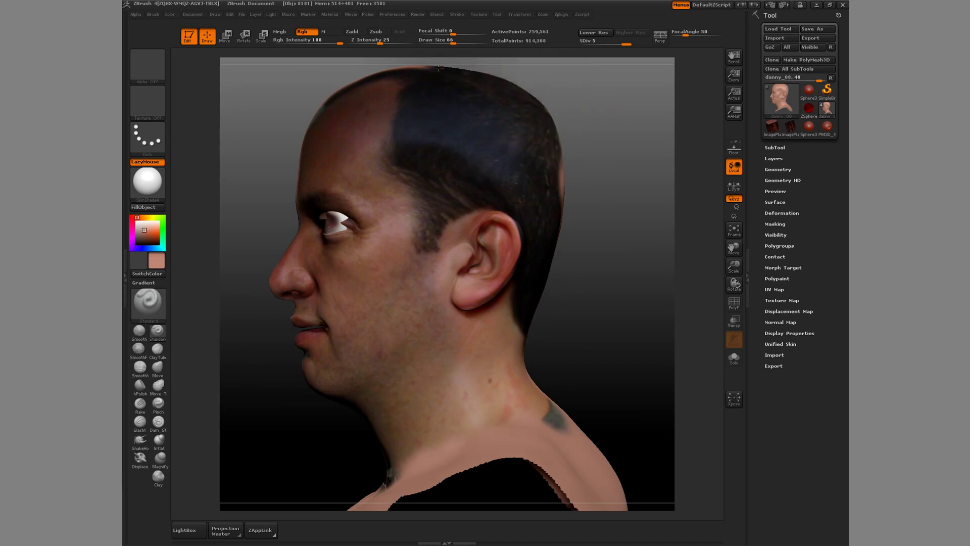
drag(384, 81, 345, 92)
drag(546, 430, 511, 438)
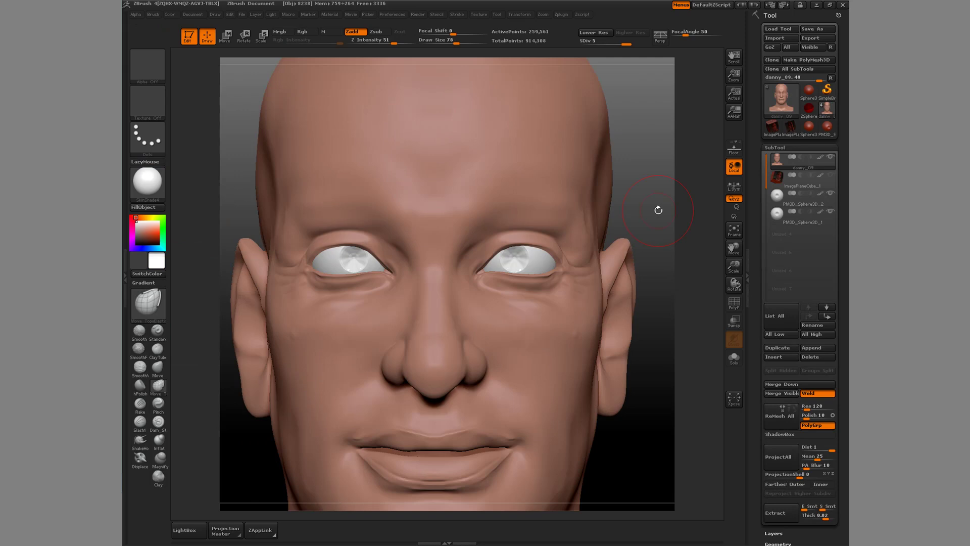
- Delete and restore the left eyeball, then turn the head to a three-quarter view
click(817, 357)
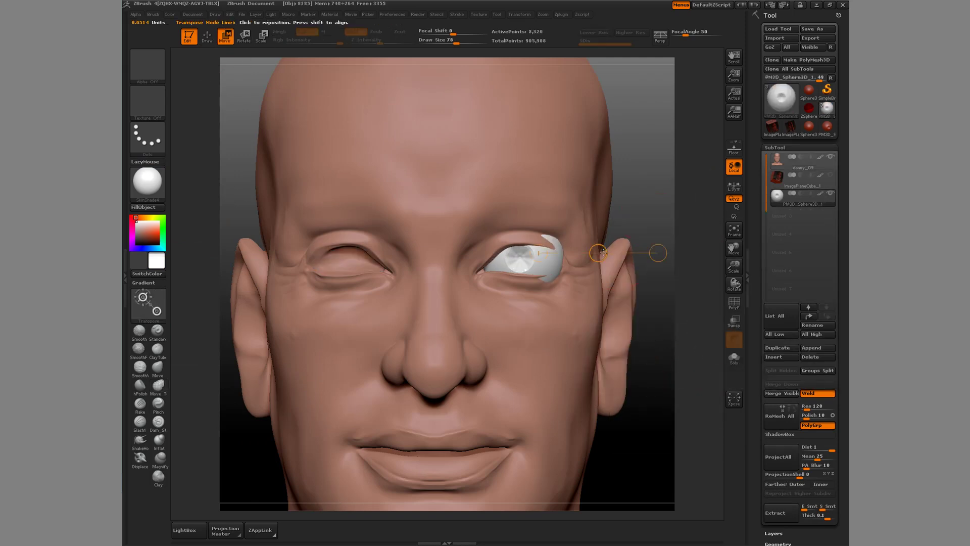
key(ctrl+z)
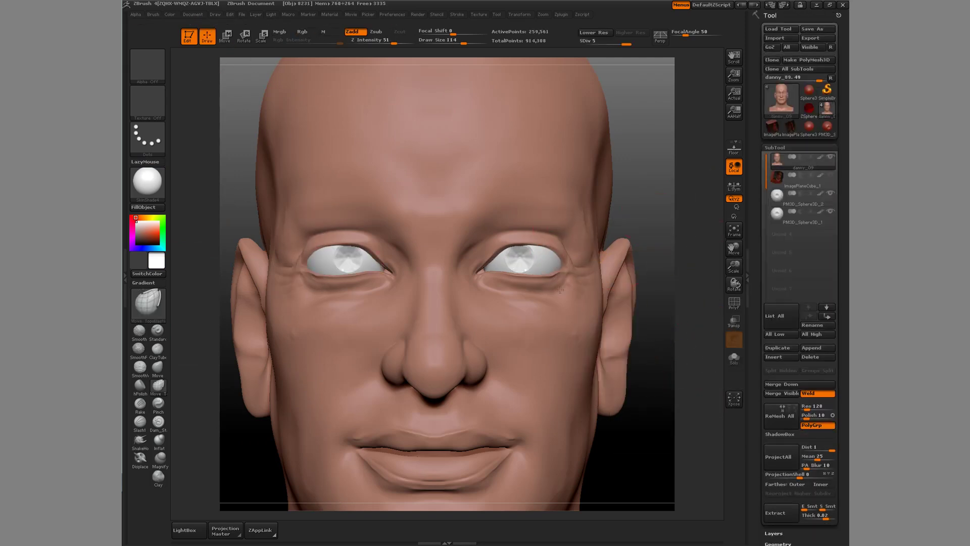
drag(560, 290, 545, 290)
mouse_move(658, 211)
mouse_down()
mouse_move(568, 307)
mouse_move(604, 424)
mouse_move(401, 225)
mouse_up()
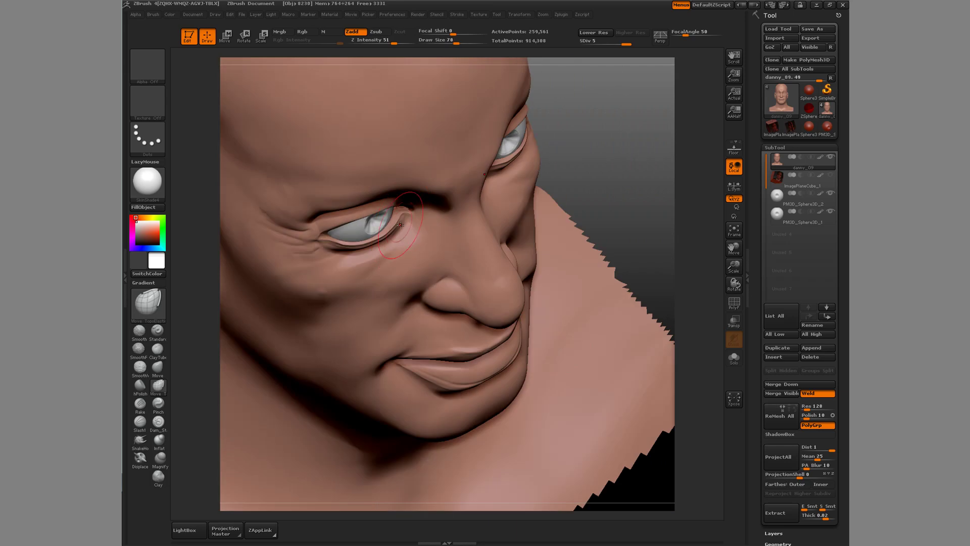
- Mask the face, clear the masks over face and eyes, and select the ClayTubes brush
shift+drag(653, 247, 612, 293)
mouse_move(450, 269)
ctrl+mouse_down()
mouse_move(577, 406)
mouse_move(526, 284)
mouse_move(413, 364)
ctrl+mouse_up()
ctrl+drag(405, 271, 309, 361)
mouse_move(563, 386)
ctrl+mouse_down()
mouse_move(597, 394)
mouse_move(569, 427)
mouse_move(613, 413)
mouse_move(600, 427)
ctrl+mouse_up()
click(160, 360)
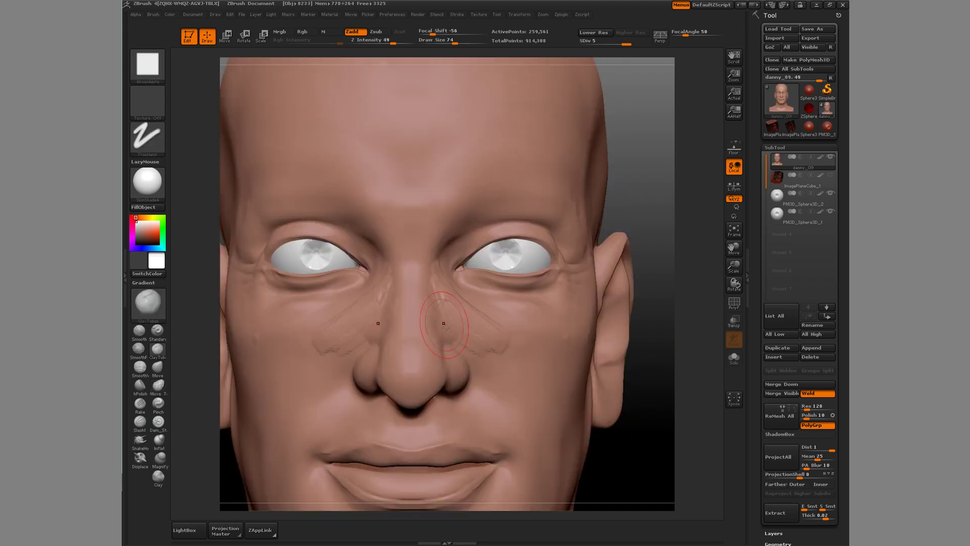
key(shift+z)
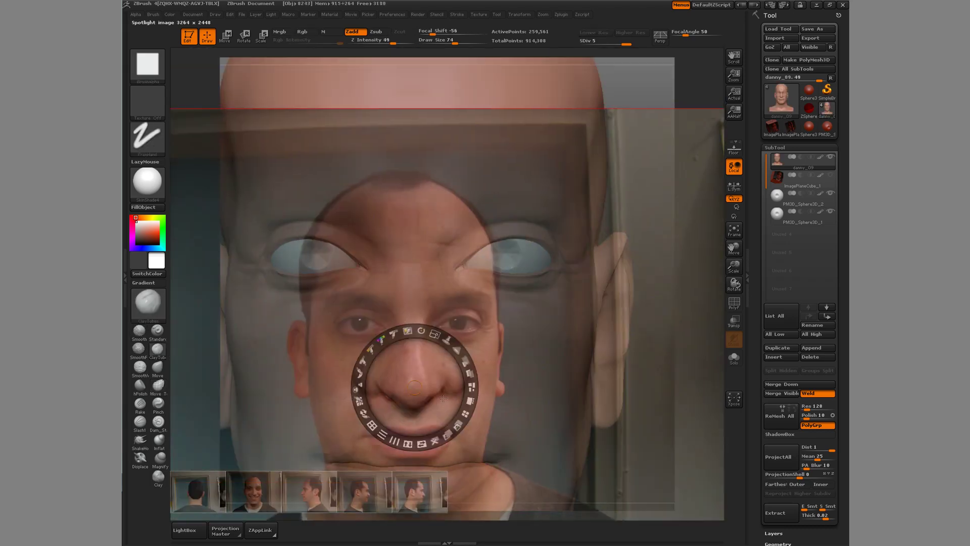
mouse_move(463, 358)
mouse_down()
mouse_move(573, 315)
mouse_move(572, 329)
mouse_up()
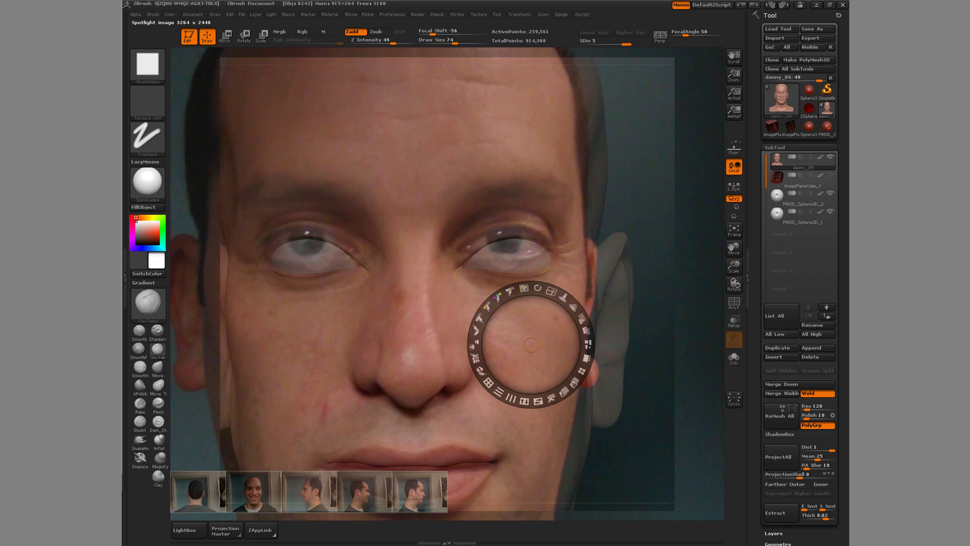
key(shift+z)
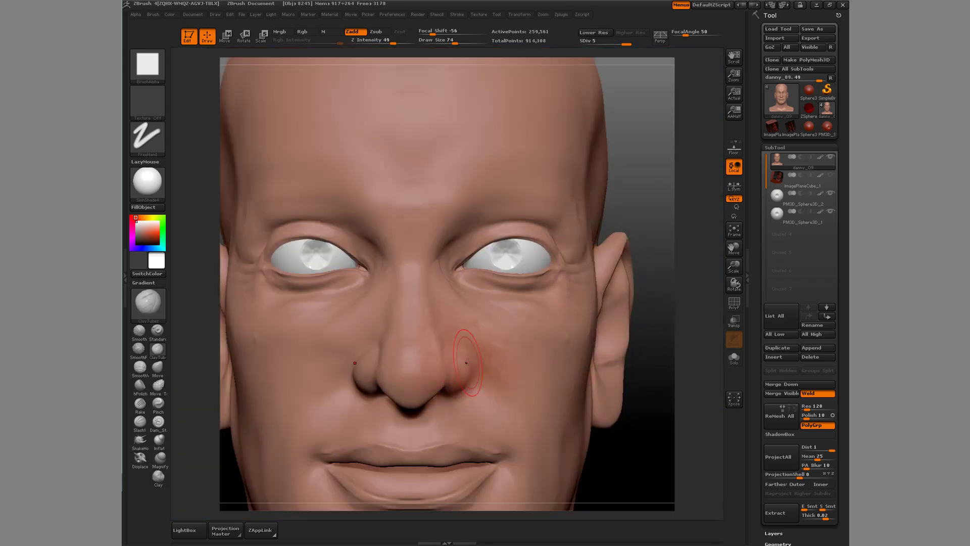
key(shift+z)
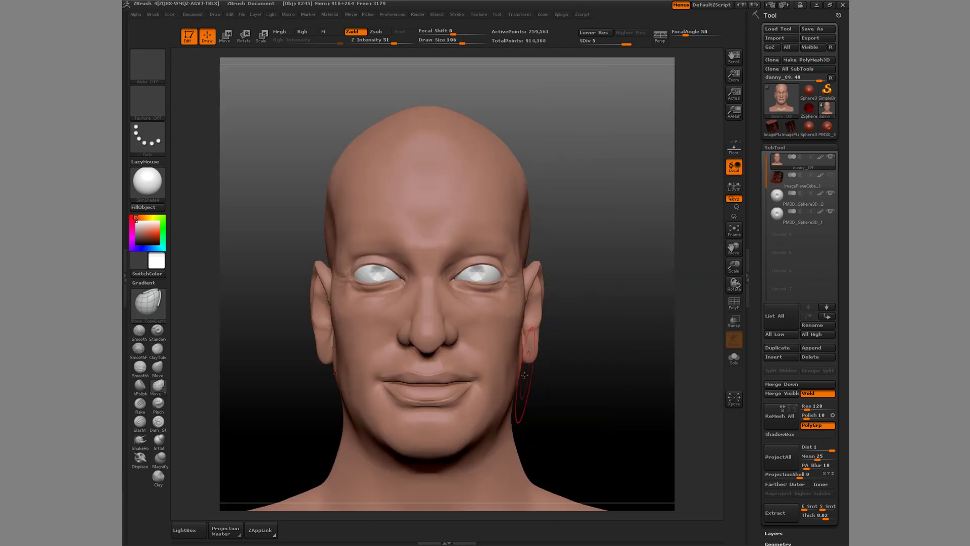
- Switch to perspective view and choose the ClayTubes brush
drag(566, 369, 529, 332)
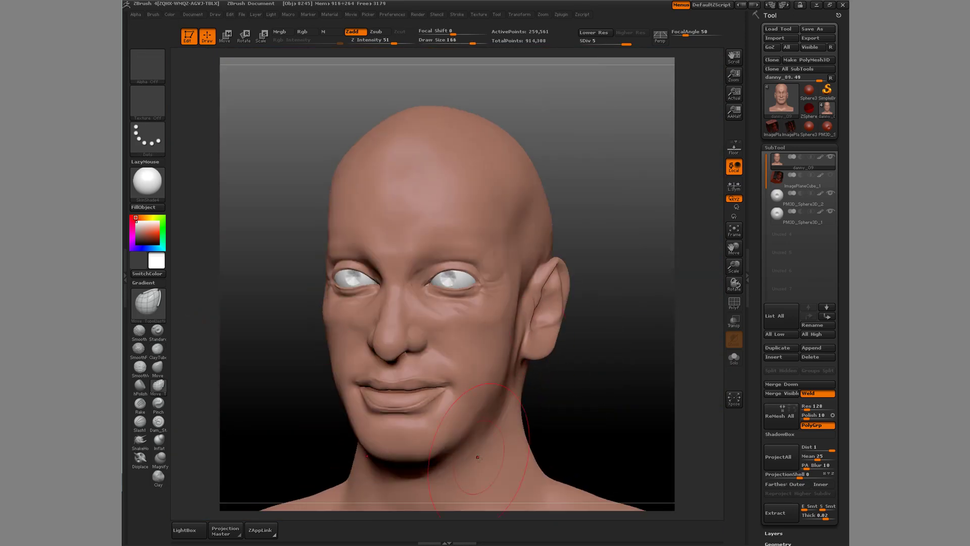
key(p)
mouse_move(584, 411)
mouse_down()
mouse_move(621, 459)
mouse_move(588, 347)
mouse_move(693, 303)
mouse_move(628, 390)
mouse_move(477, 374)
mouse_up()
key(b)
key(c)
key(t)
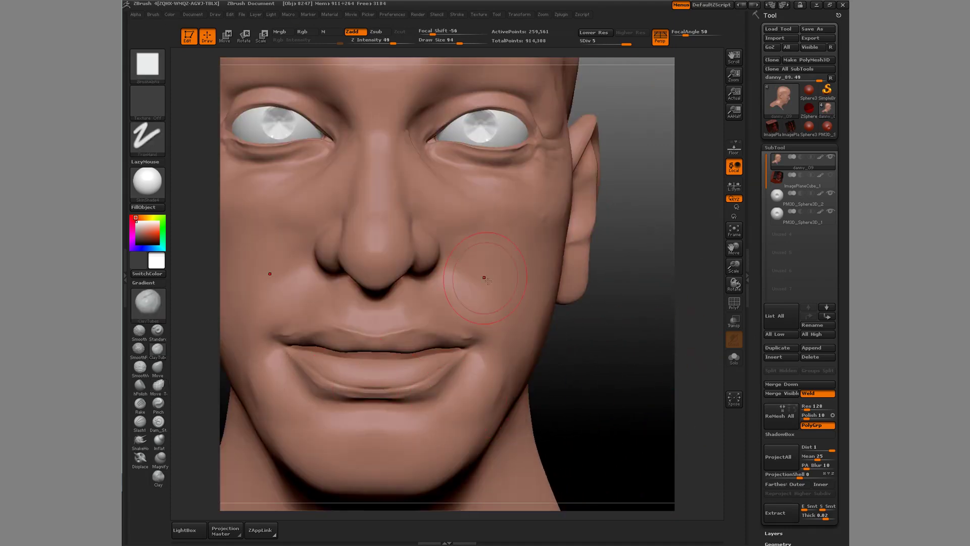
- Mask a band across both cheeks, invert it to isolate them, then clear the mask
ctrl+drag(440, 227, 520, 305)
key(ctrl+i)
mouse_move(464, 234)
mouse_down()
mouse_move(297, 440)
mouse_move(509, 319)
mouse_up()
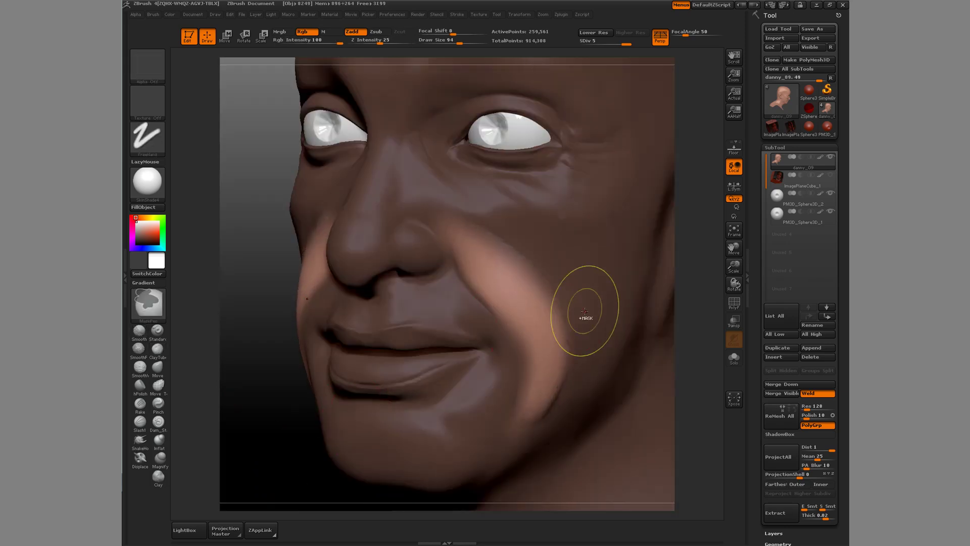
drag(585, 312, 505, 323)
- Rotate through both three-quarter views, fit the head, and zoom in on the nose
mouse_move(632, 353)
mouse_down()
mouse_move(530, 329)
mouse_move(555, 283)
mouse_up()
drag(631, 329, 540, 323)
drag(632, 354, 628, 422)
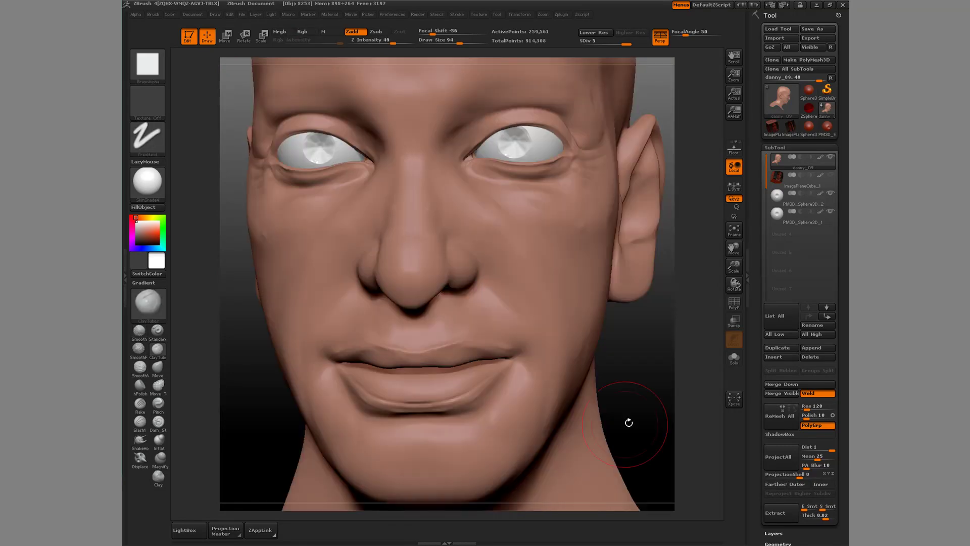
key(f)
alt+drag(631, 354, 466, 271)
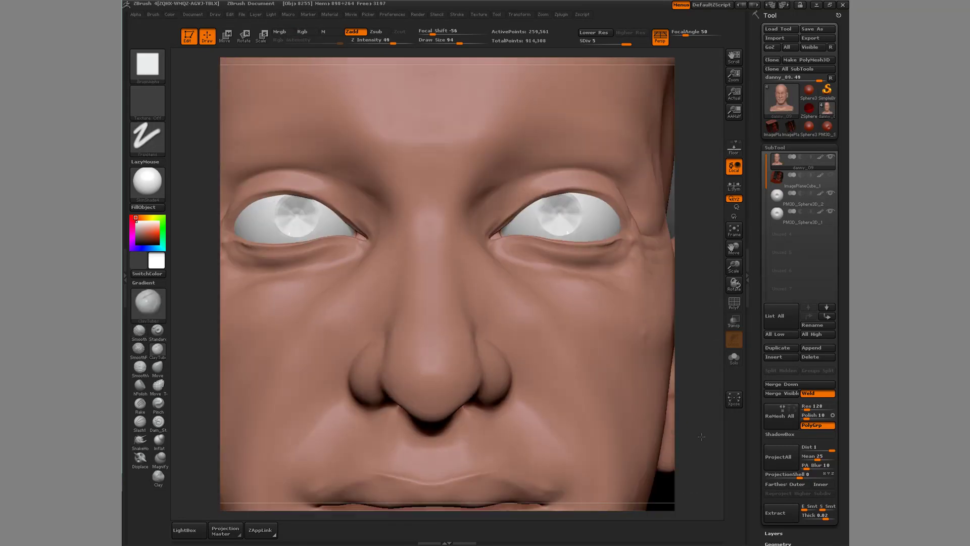
- Scale the reference photo to the head and pull the nose tip slightly left
mouse_move(515, 415)
mouse_down()
mouse_move(466, 431)
mouse_move(694, 378)
mouse_up()
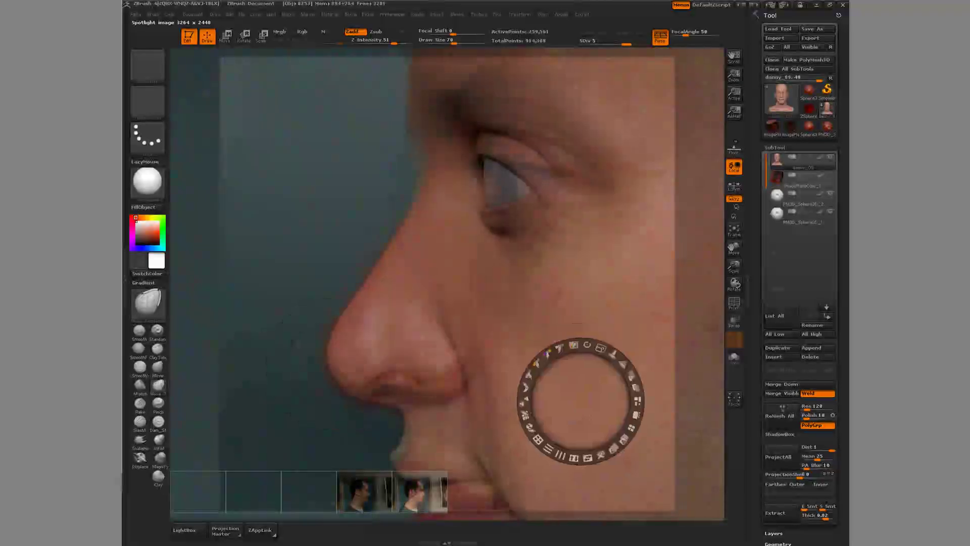
drag(590, 417, 590, 399)
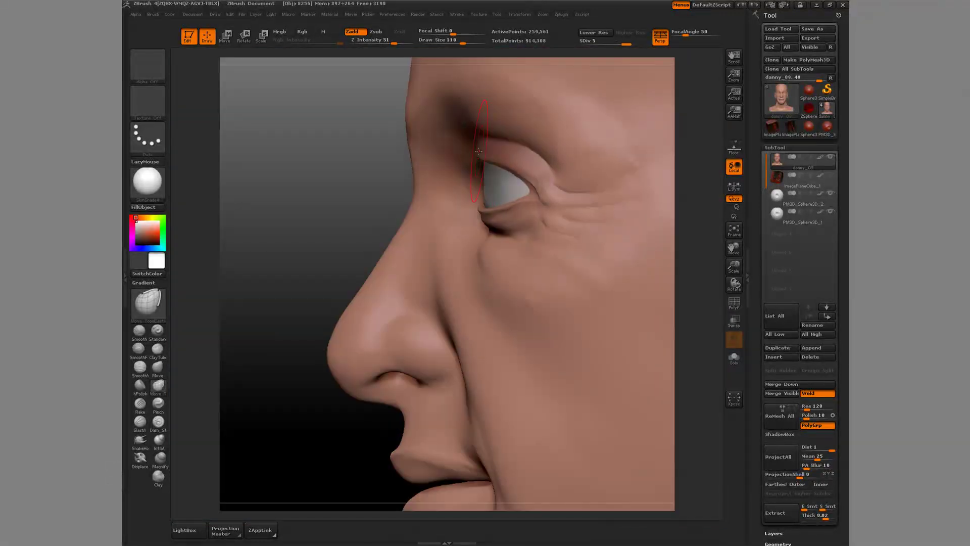
mouse_move(344, 328)
mouse_down()
mouse_move(331, 334)
mouse_move(387, 340)
mouse_up()
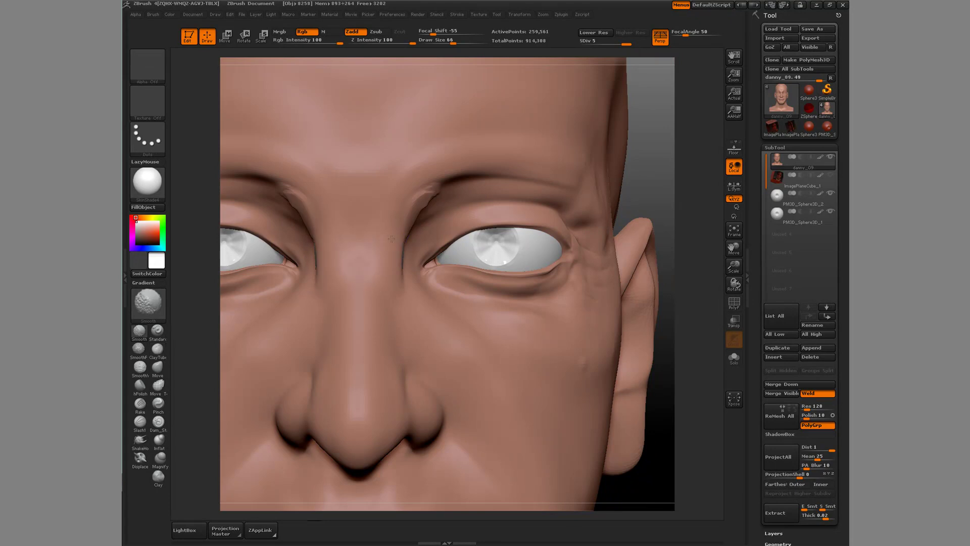
- Save the head as the ZTool danny_10.ZTL
drag(395, 207, 451, 340)
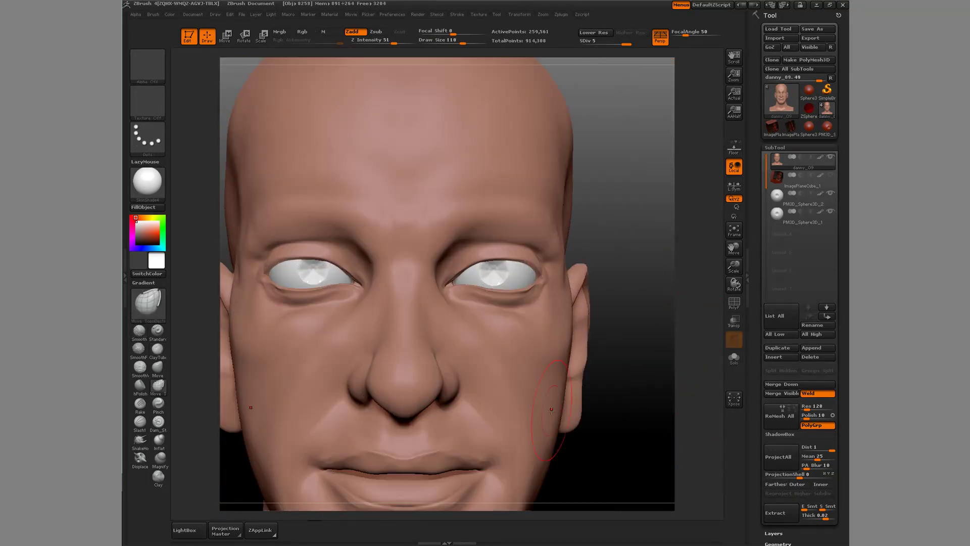
mouse_move(307, 434)
mouse_down()
mouse_move(332, 410)
mouse_move(342, 479)
mouse_up()
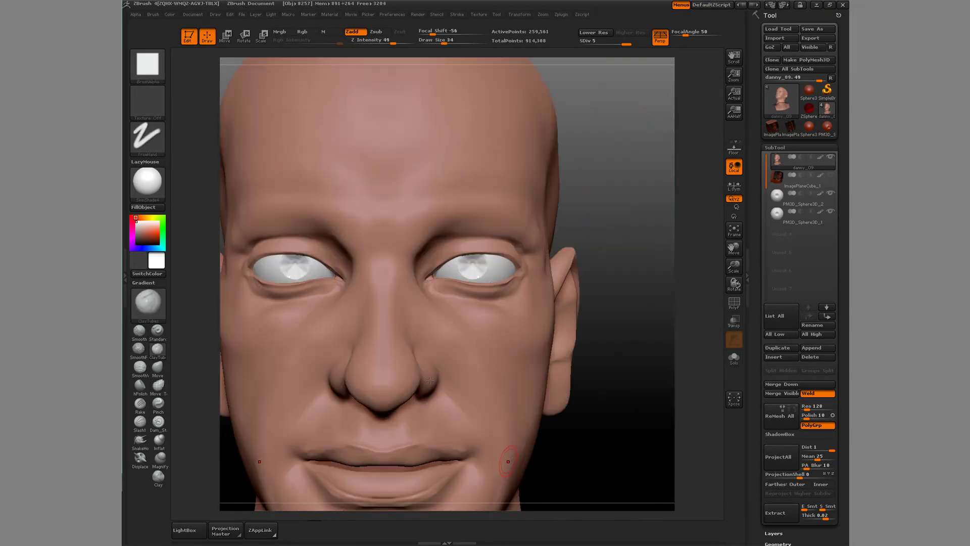
click(821, 31)
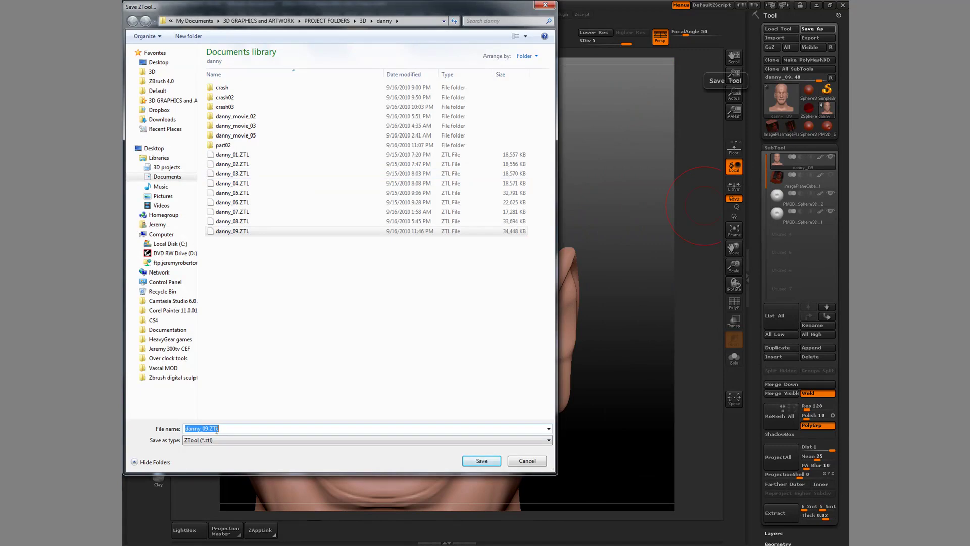
key(Return)
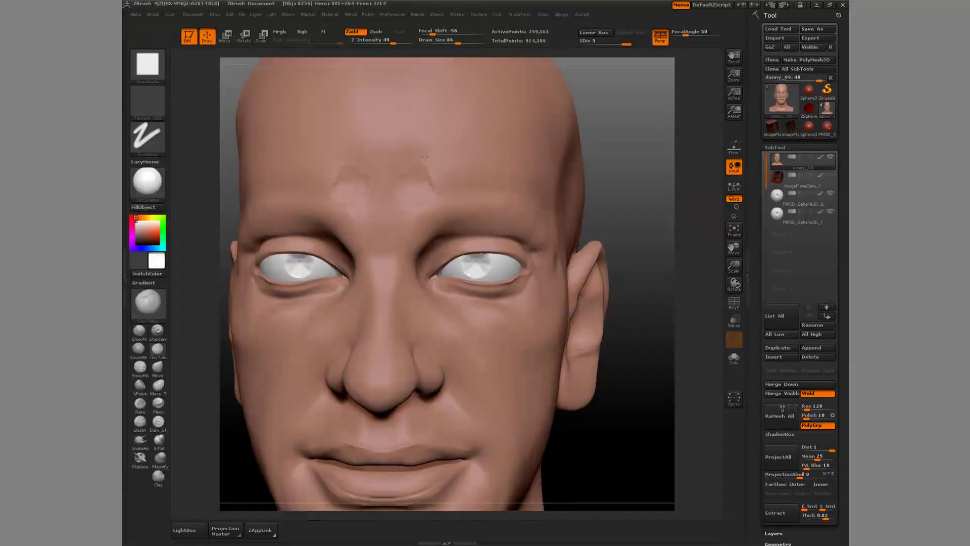
- Smooth out the crease at the inner corner of the eye
drag(639, 347, 620, 395)
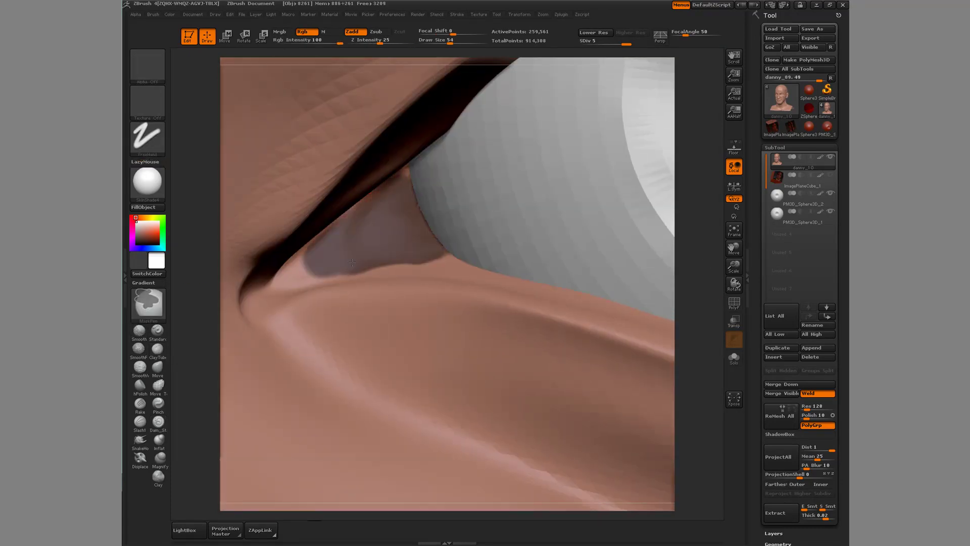
shift+drag(346, 241, 370, 211)
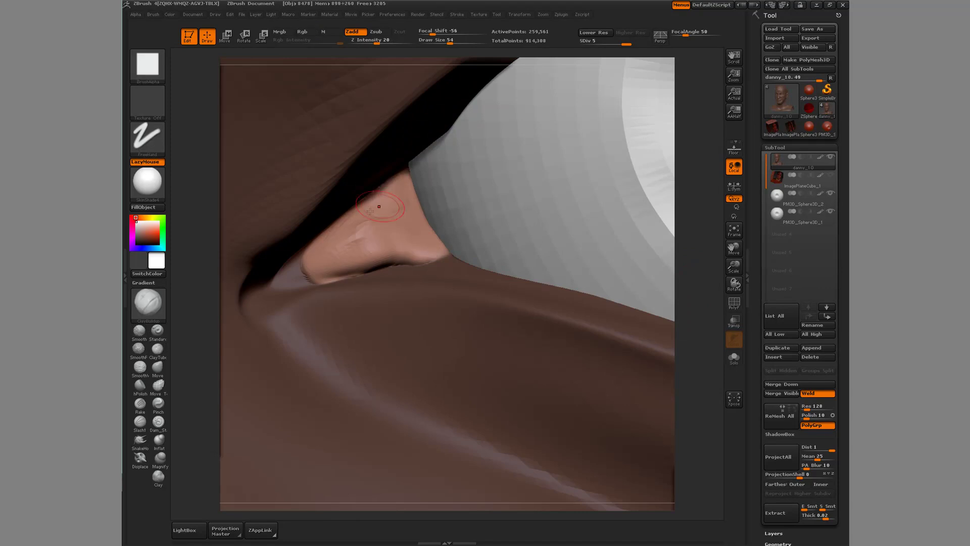